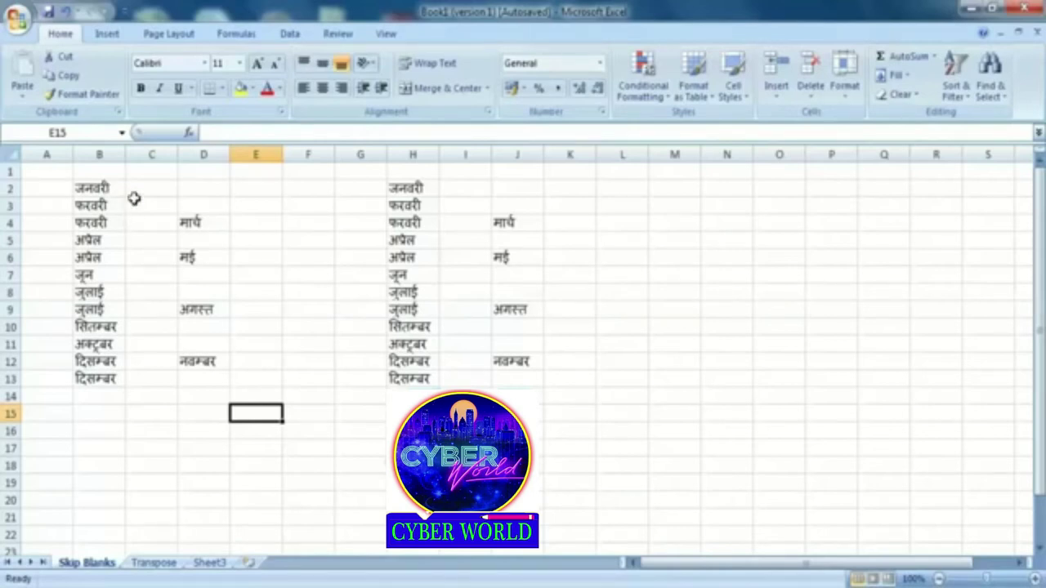
Select the column D range D2:D13, blank cells included.
left_click(211, 184)
left_click(208, 205)
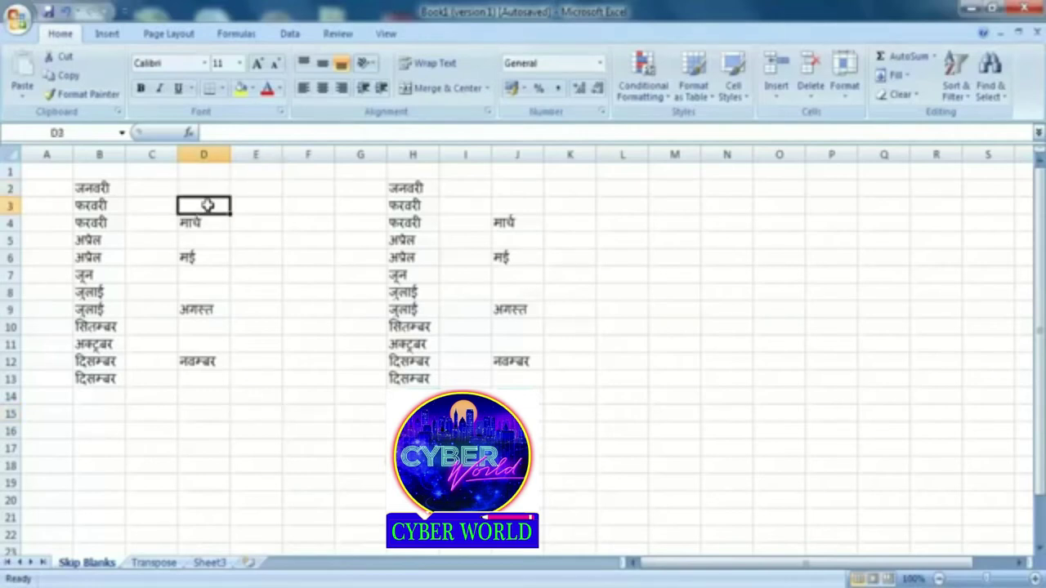
left_click(96, 206)
left_click(93, 189)
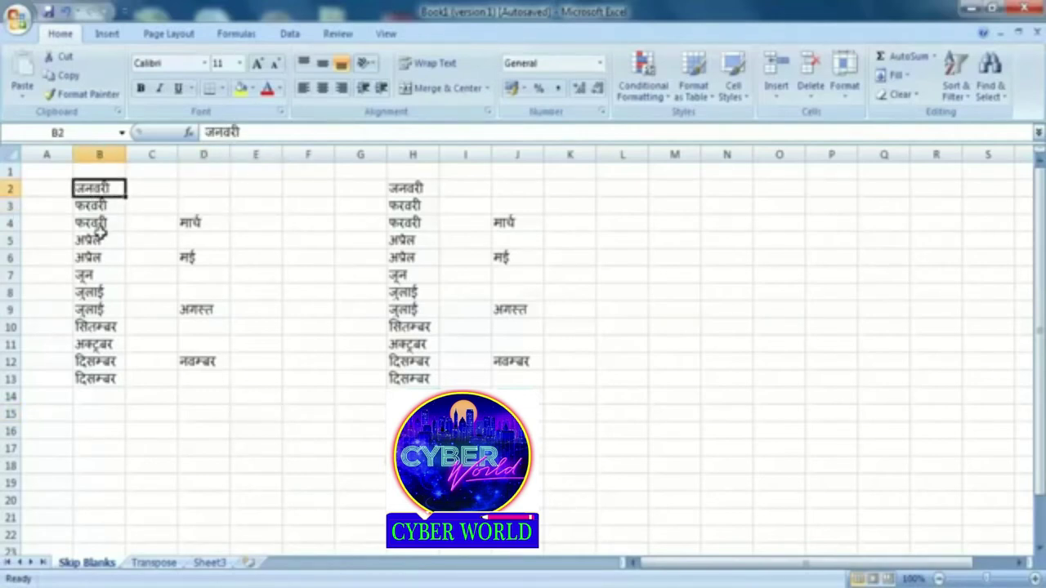
left_click(203, 187)
left_click_drag(203, 192, 203, 366)
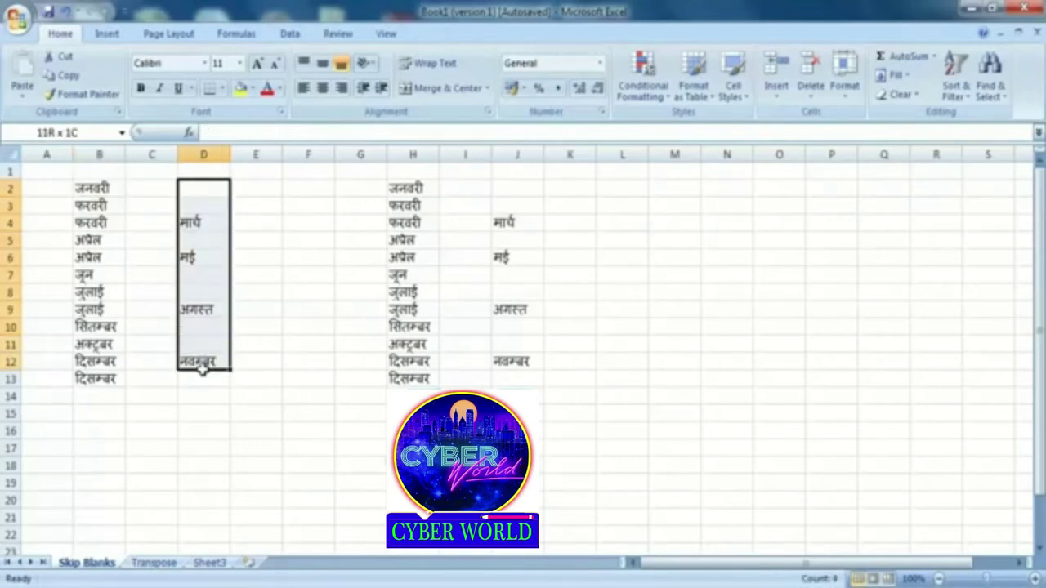
left_click_drag(99, 188, 106, 378)
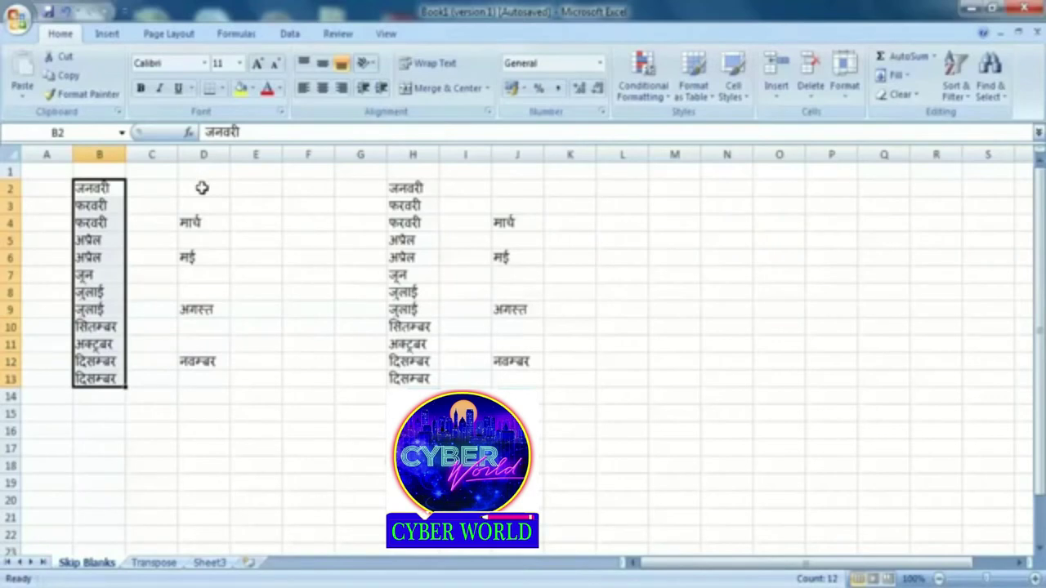
left_click_drag(225, 196, 221, 204)
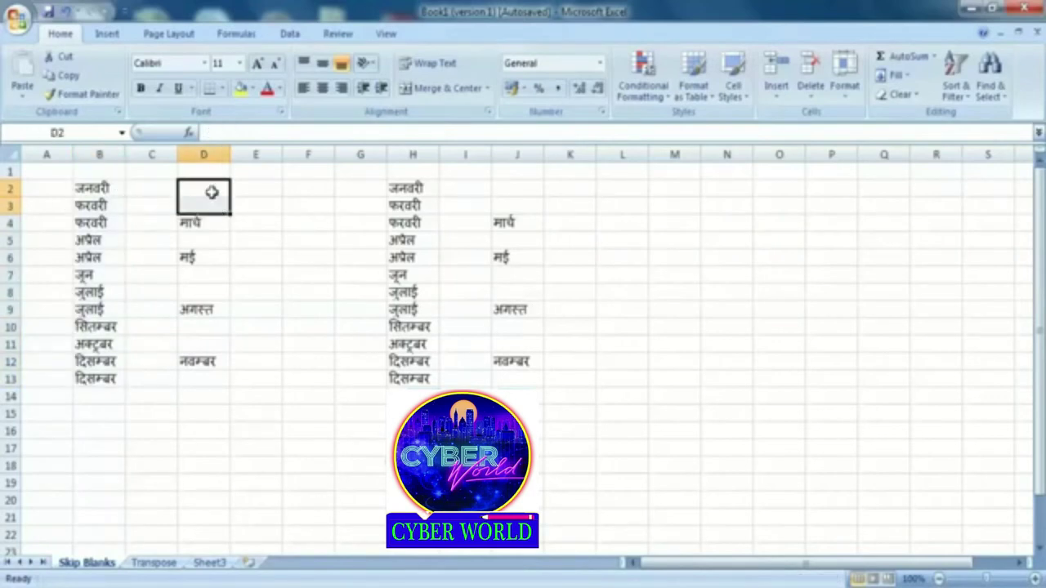
left_click(207, 238)
left_click(204, 274)
left_click(204, 291)
left_click(204, 344)
left_click(205, 395)
left_click_drag(230, 189, 210, 376)
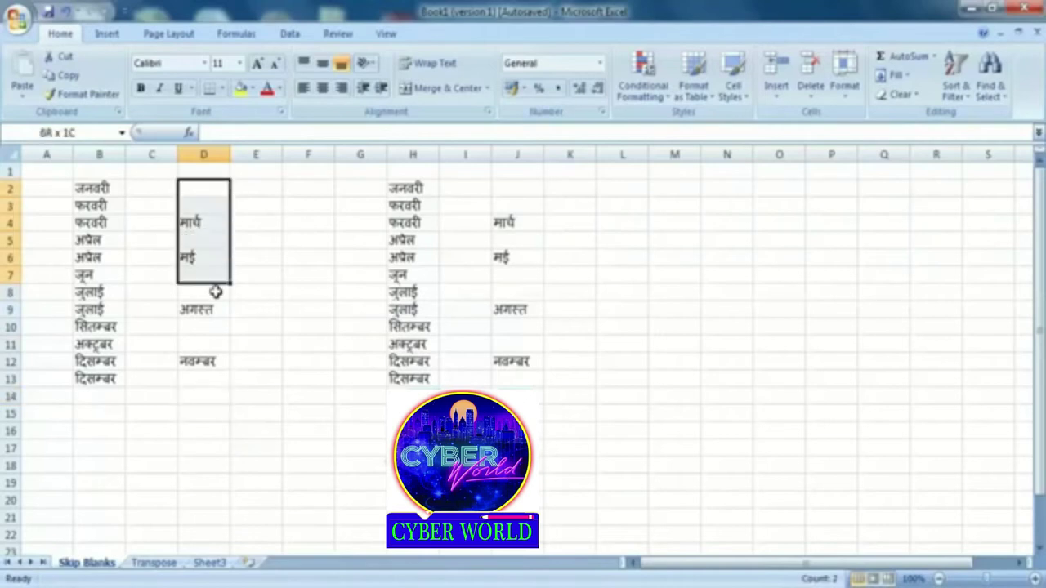
Reselect D2:D13 and copy it from the right-click menu.
right_click(199, 192)
left_click_drag(205, 196, 205, 376)
right_click(209, 197)
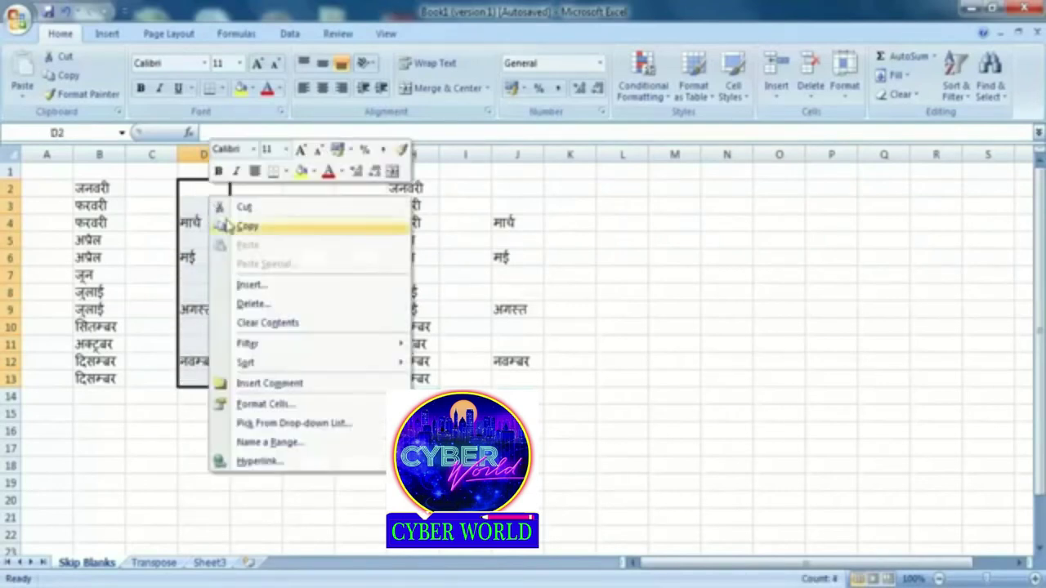
left_click(248, 228)
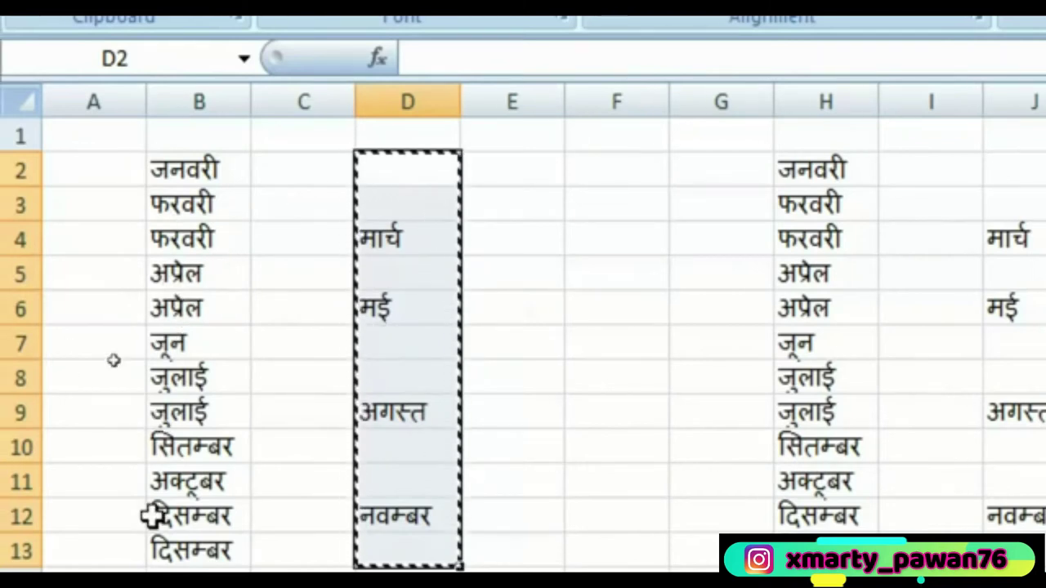
Paste the copied D2:D13 entries at B2, leaving मार्च, मई, अगस्त and नवम्बर with blanks between.
left_click(182, 168)
right_click(182, 168)
left_click(299, 276)
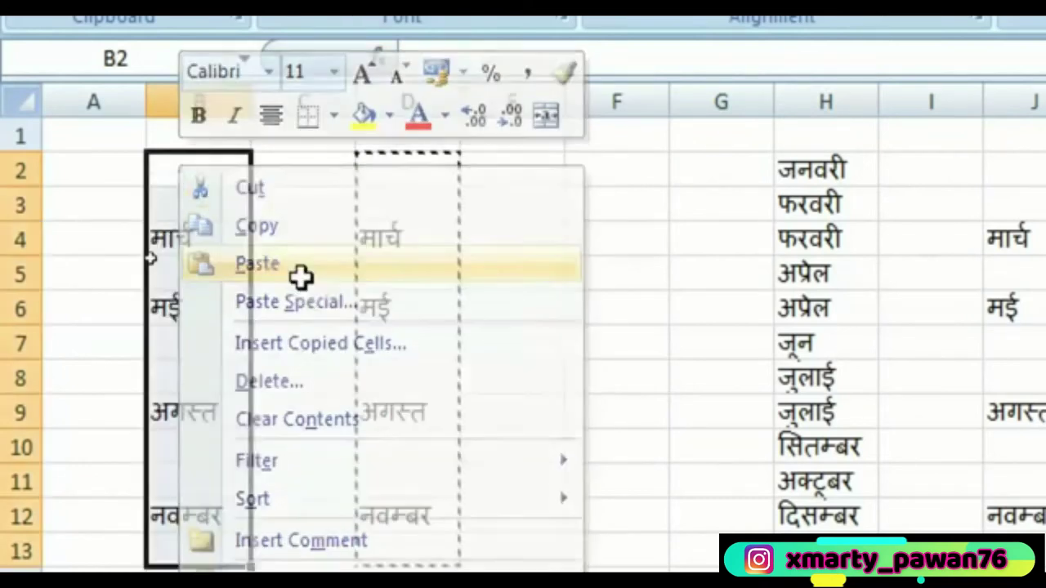
left_click(290, 227)
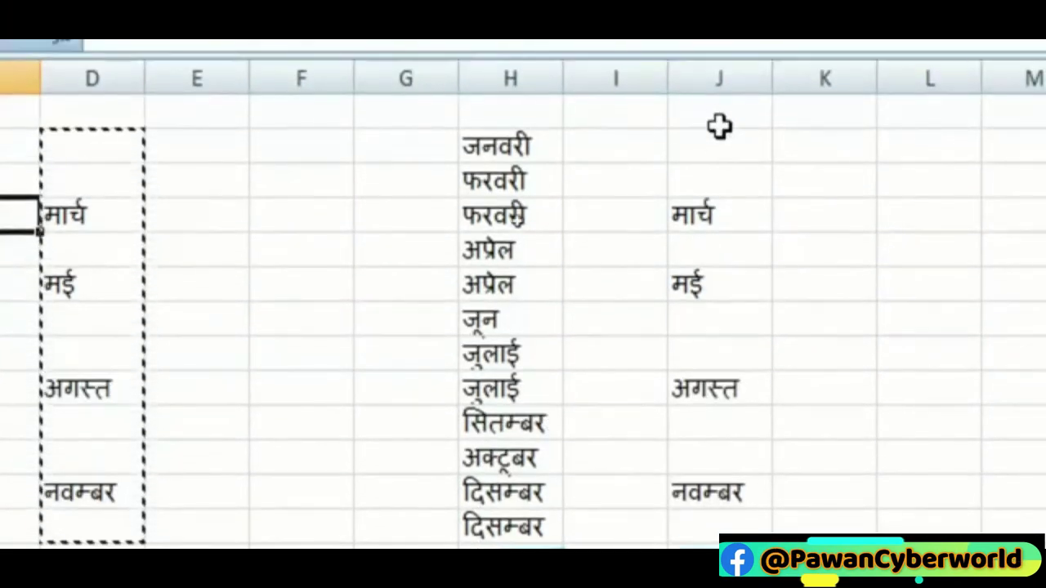
Copy J2:J13 with its blanks and bring up the paste menu at H2.
left_click_drag(721, 158, 722, 509)
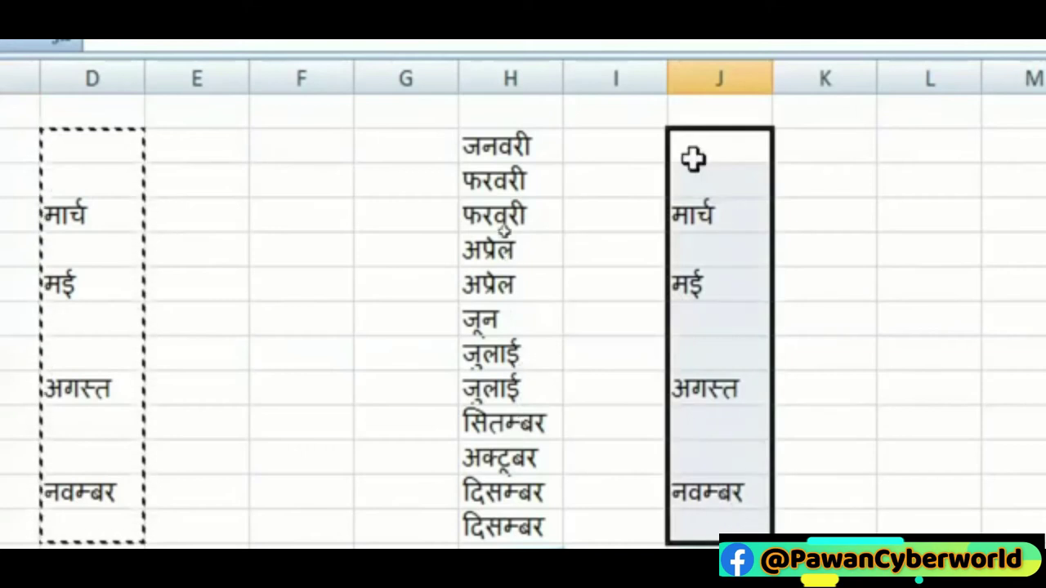
right_click(695, 156)
left_click(735, 216)
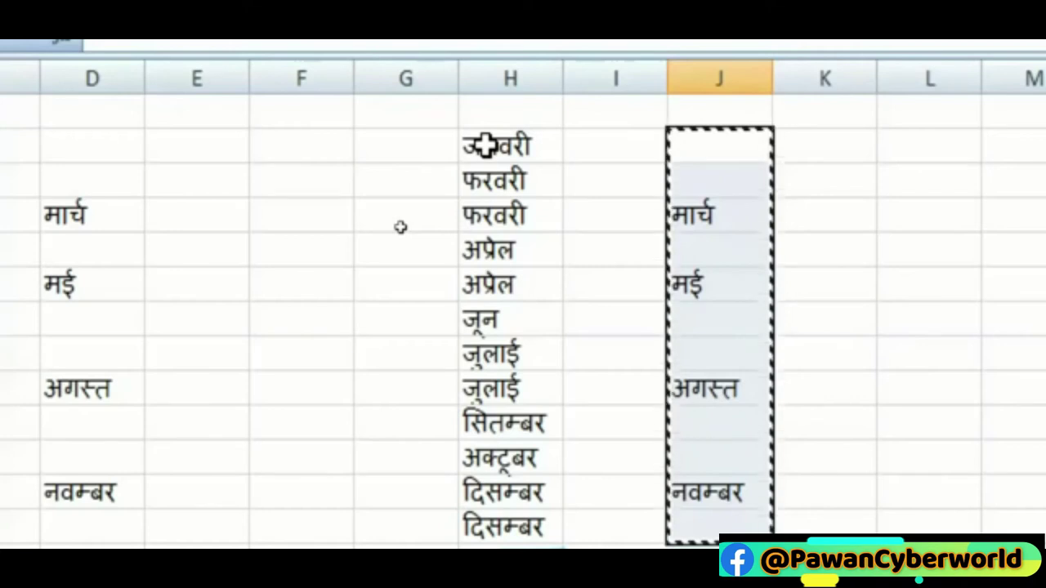
right_click(486, 146)
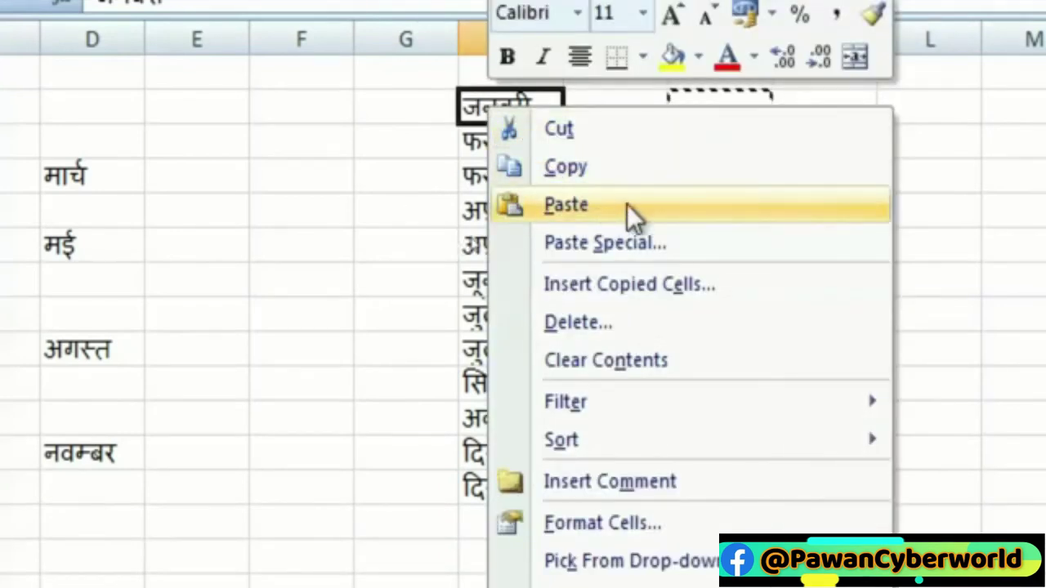
Paste Special into H2 with Skip blanks on, so column H keeps all twelve months.
left_click(657, 241)
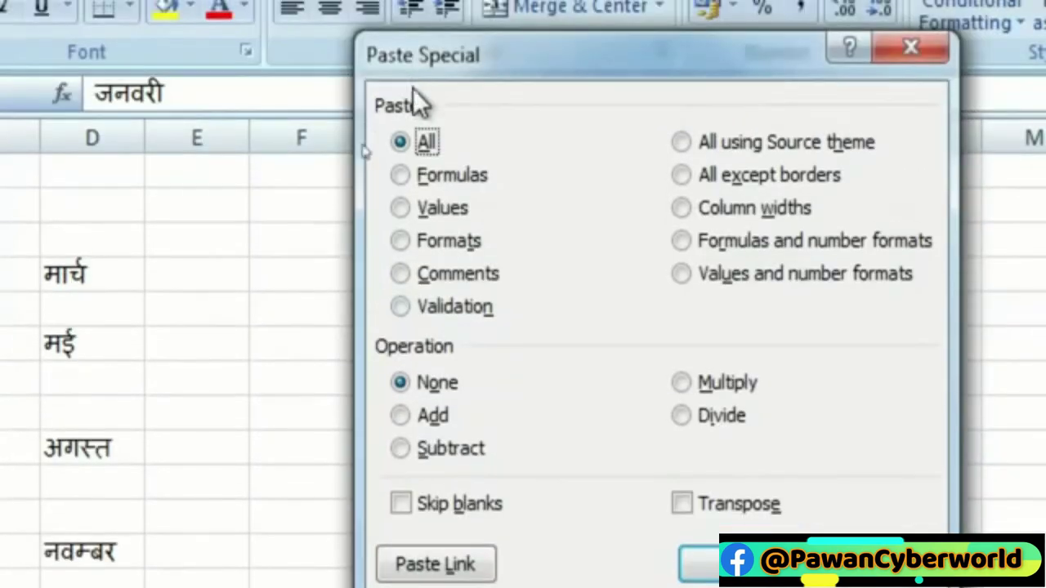
left_click(399, 503)
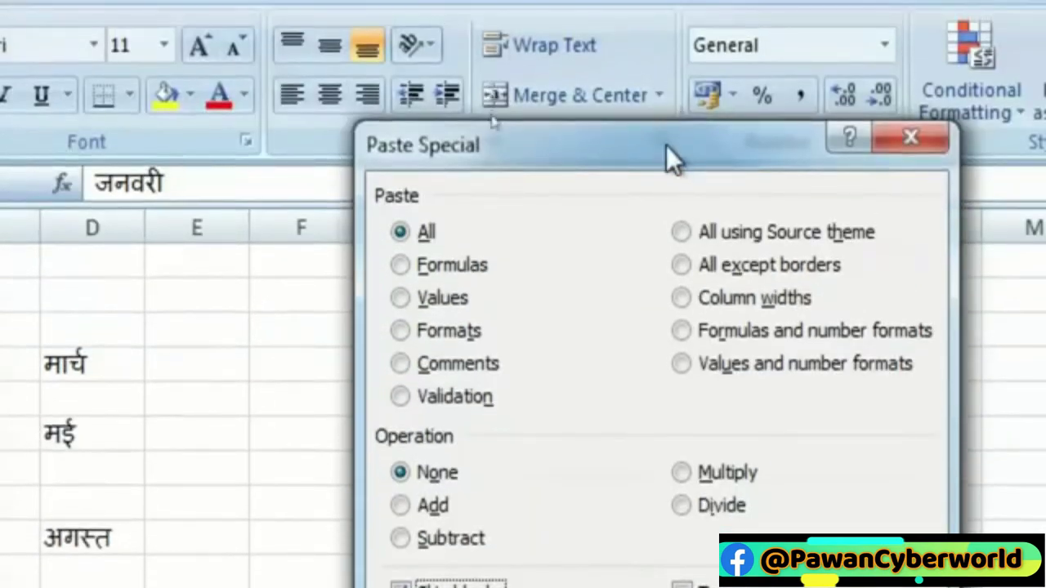
left_click_drag(665, 55, 253, 60)
left_click_drag(253, 150, 163, 116)
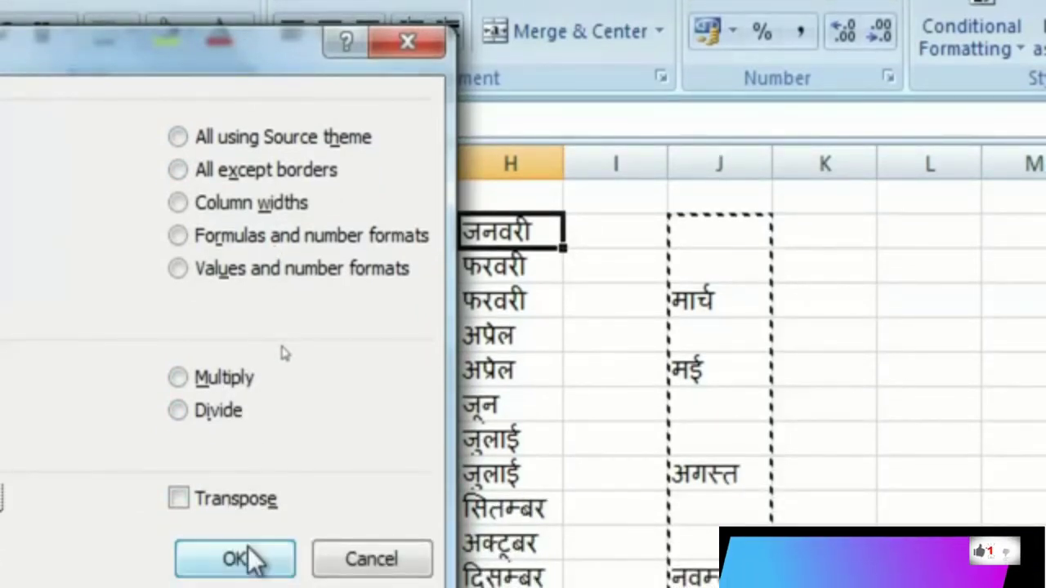
left_click(249, 554)
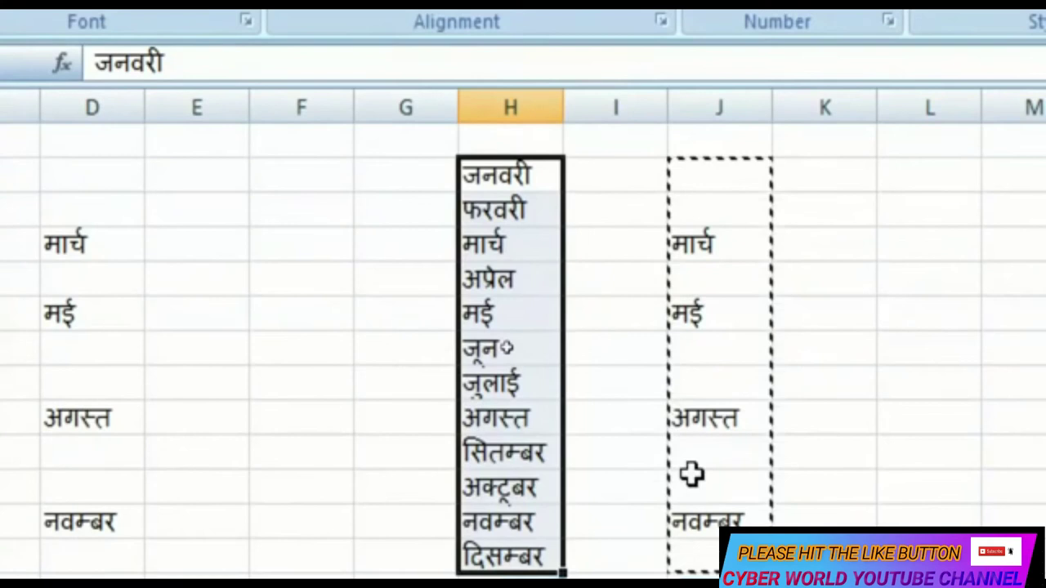
Deselect column H and go to the Transpose sheet with the item table.
left_click(243, 348)
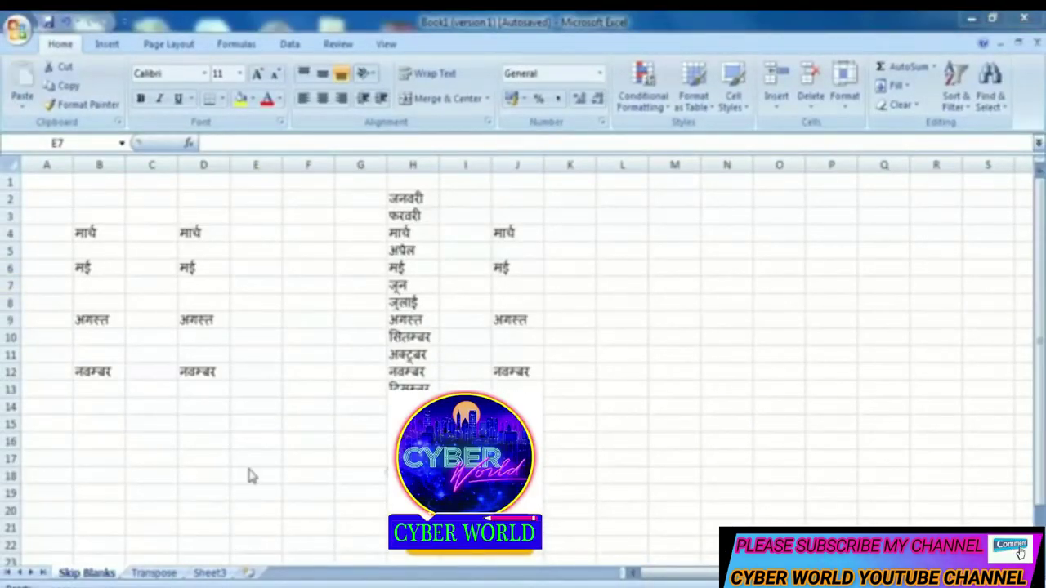
left_click(160, 574)
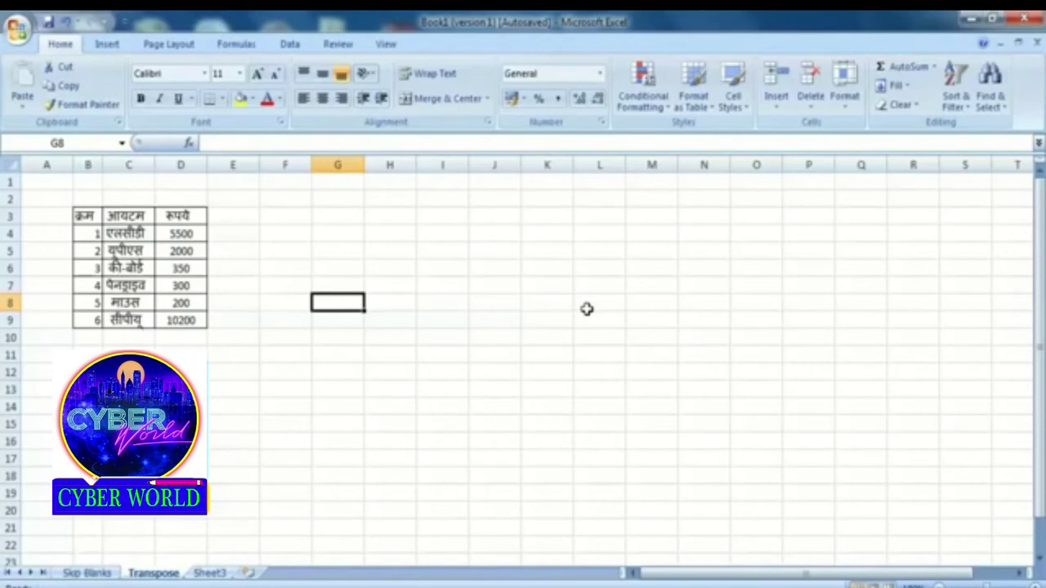
Enter the headings क्रम, आयटम and रुपये down G3:G5.
key("Up")
key("Up")
key("Up")
key("Up")
key("Up")
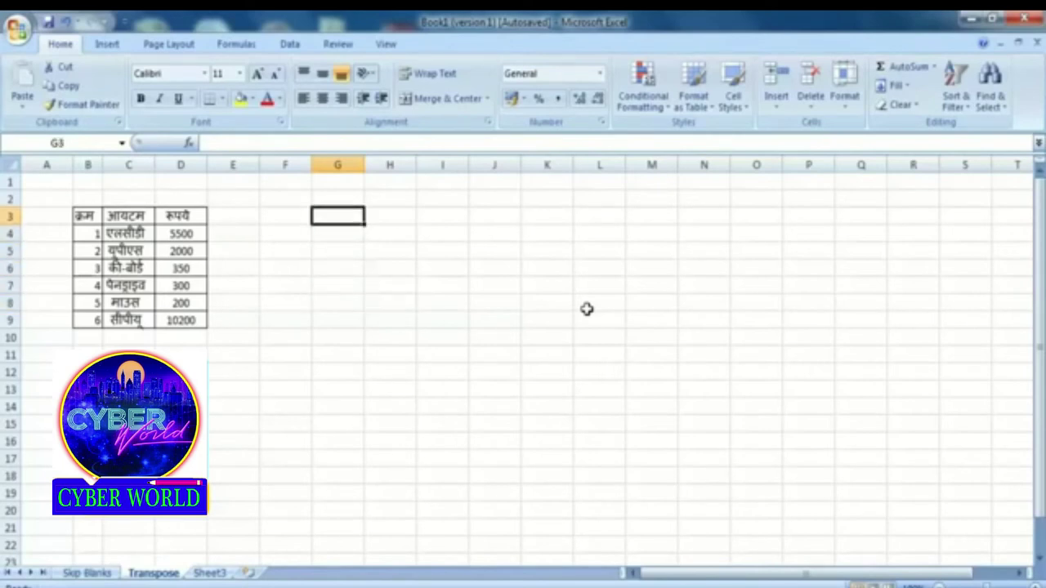
type("क्रम")
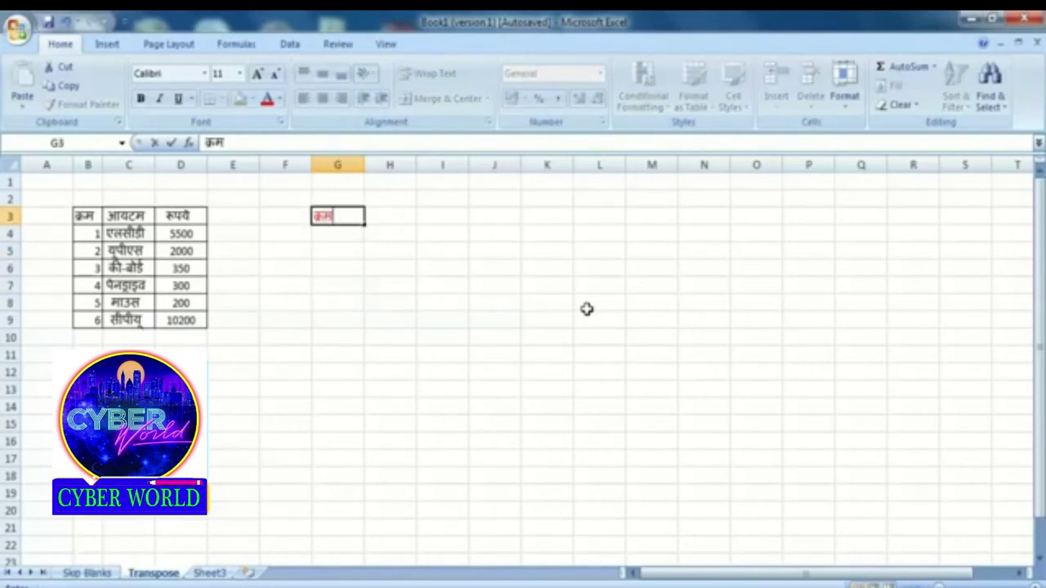
key("Return")
type("आयटम")
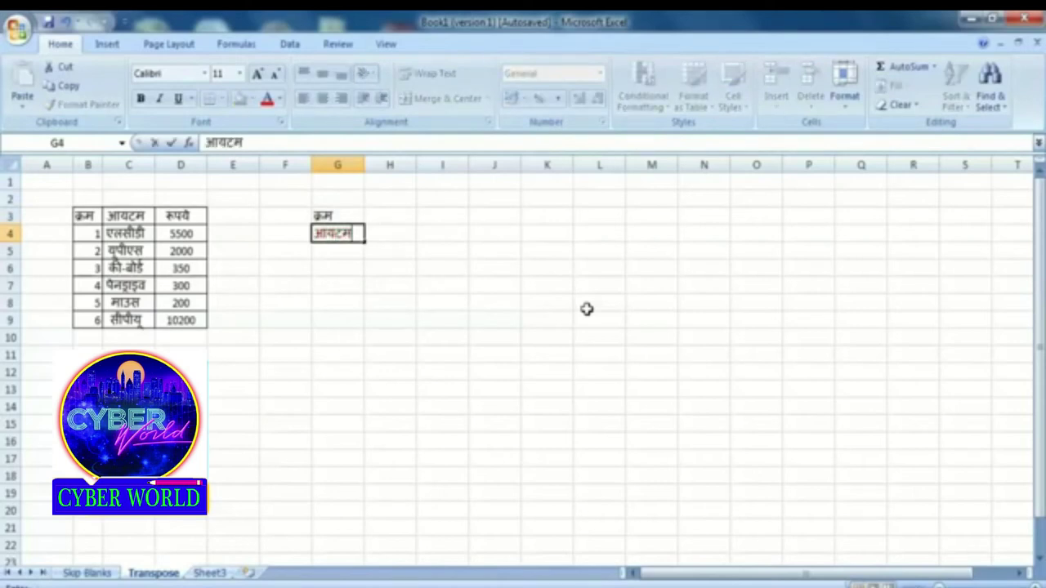
key("Return")
type("रुपये")
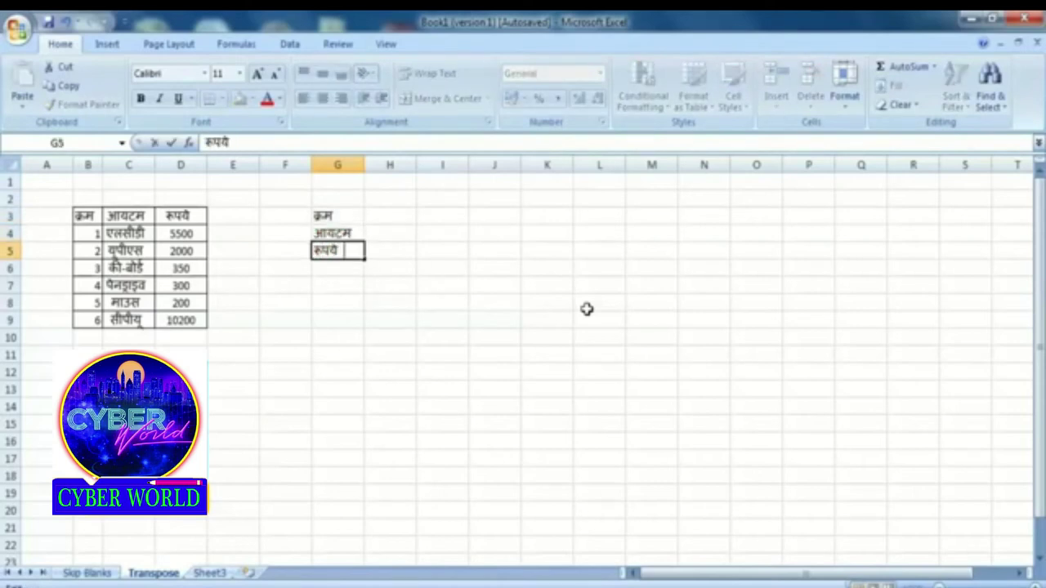
key("Return")
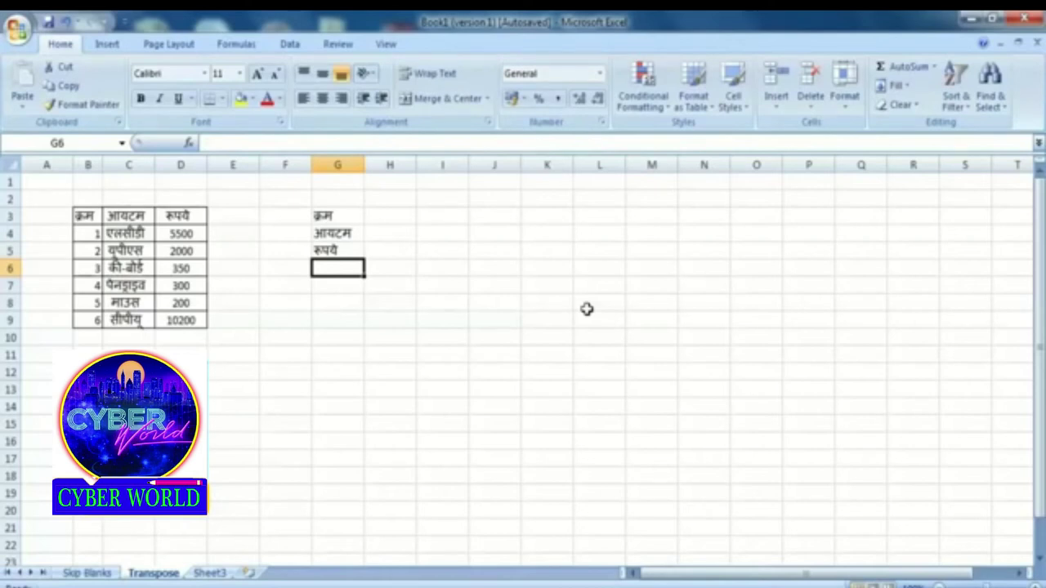
Select the whole item table B3:D9.
key("Up")
key("Right")
key("Up")
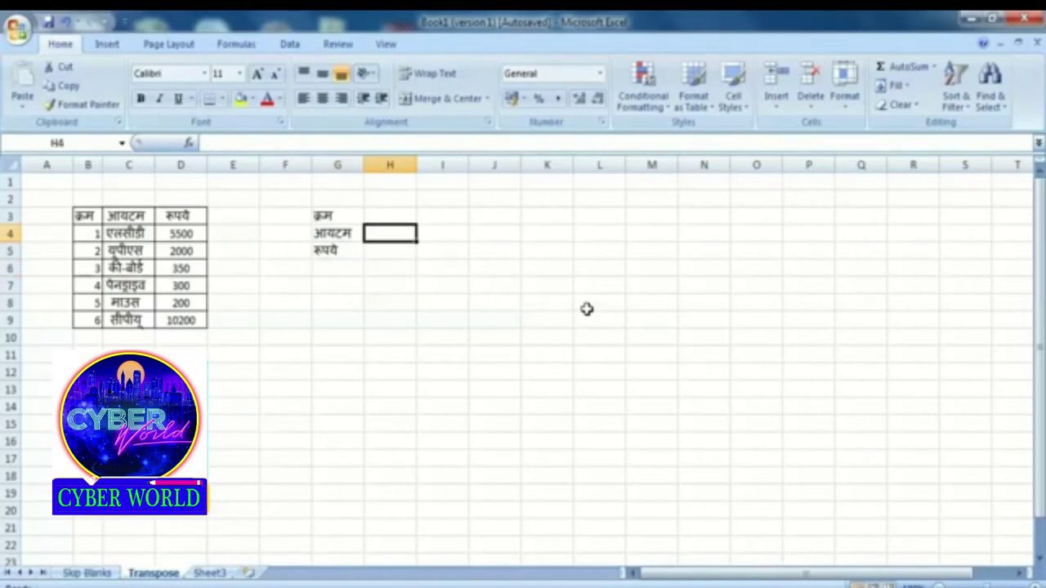
key("Up")
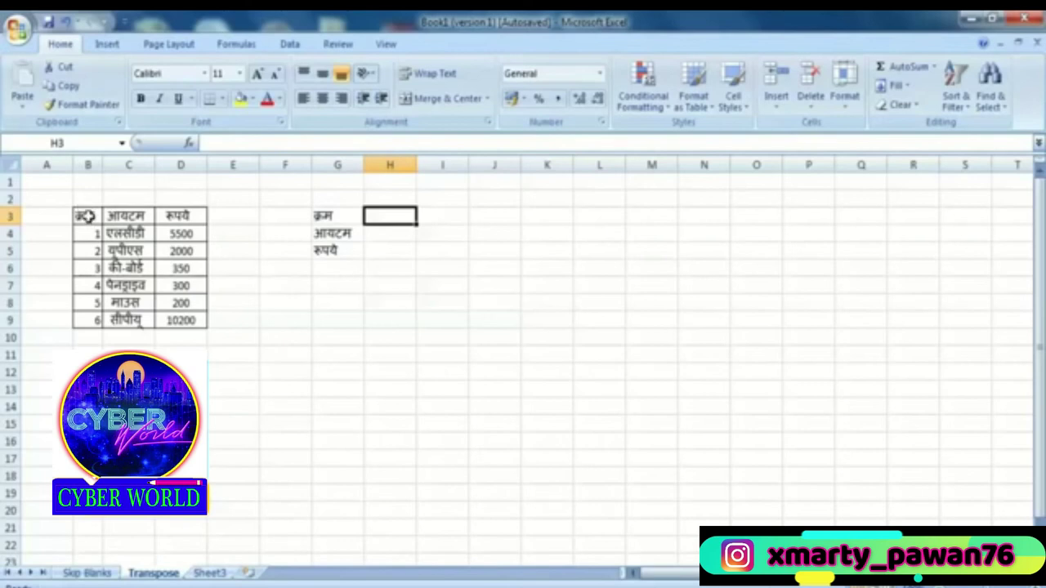
left_click_drag(87, 216, 187, 320)
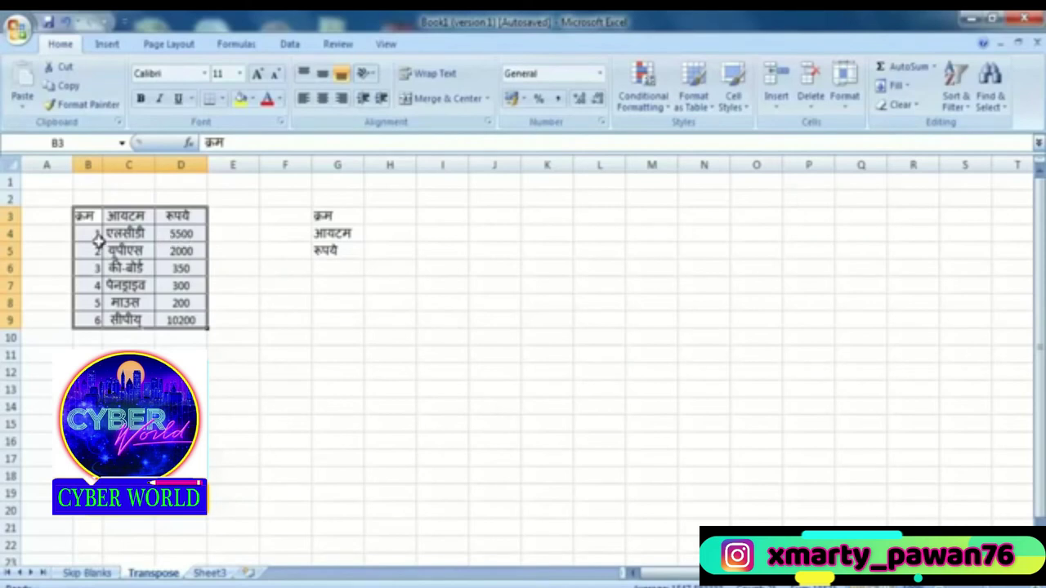
Copy B3:D9 and paste it at G3 with Transpose, spreading the items across G3:M5.
right_click(97, 237)
left_click(137, 272)
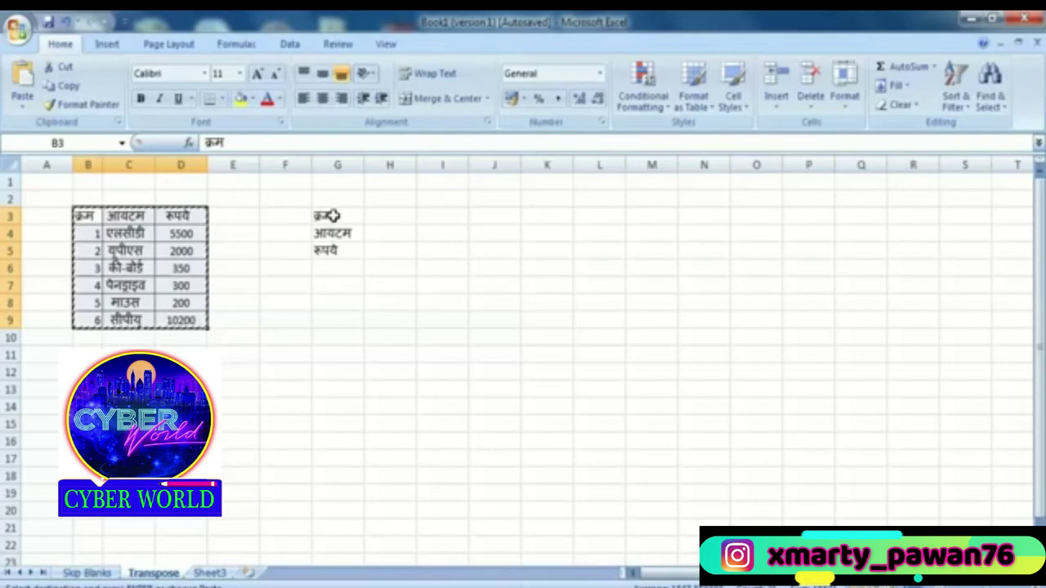
left_click(334, 214)
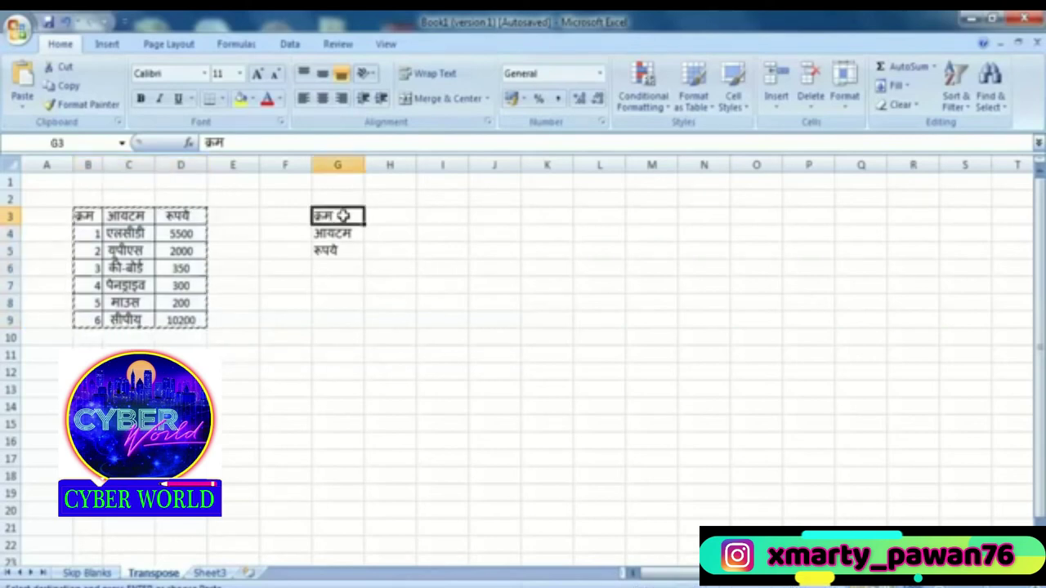
right_click(347, 218)
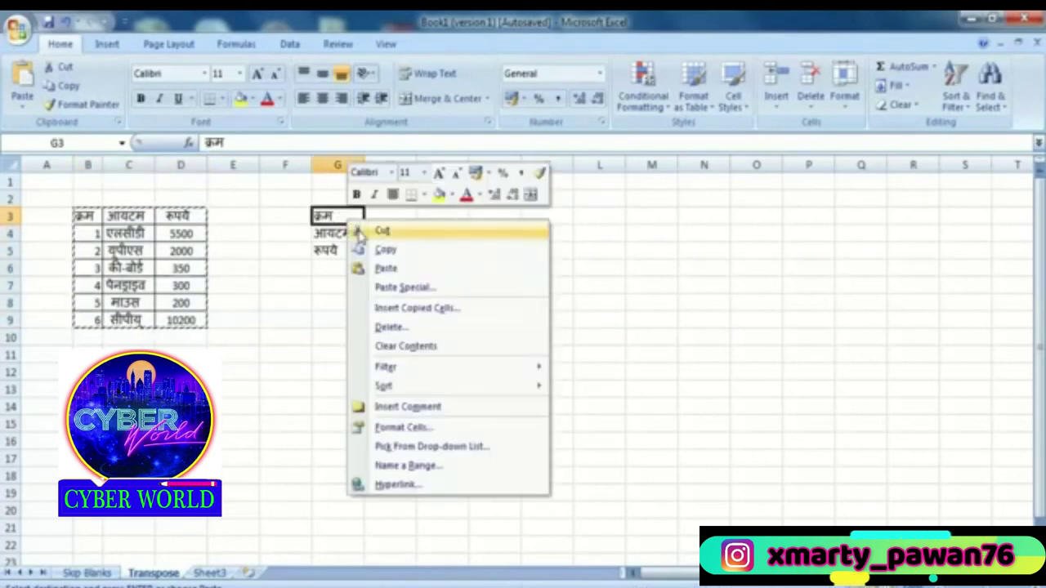
left_click(429, 292)
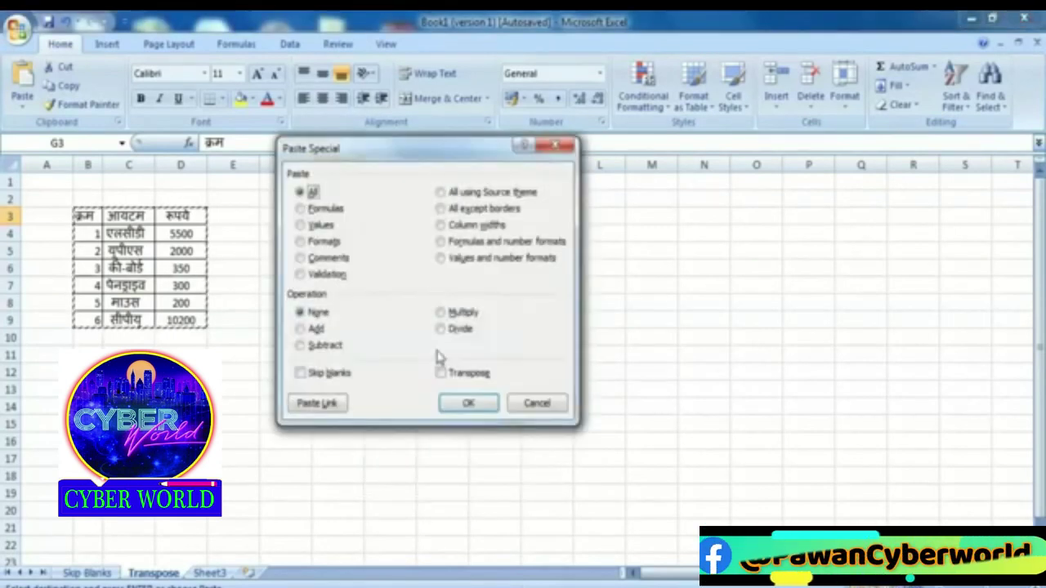
mouse_move(417, 159)
left_mouse_down()
mouse_move(125, 100)
mouse_move(239, 80)
left_mouse_up()
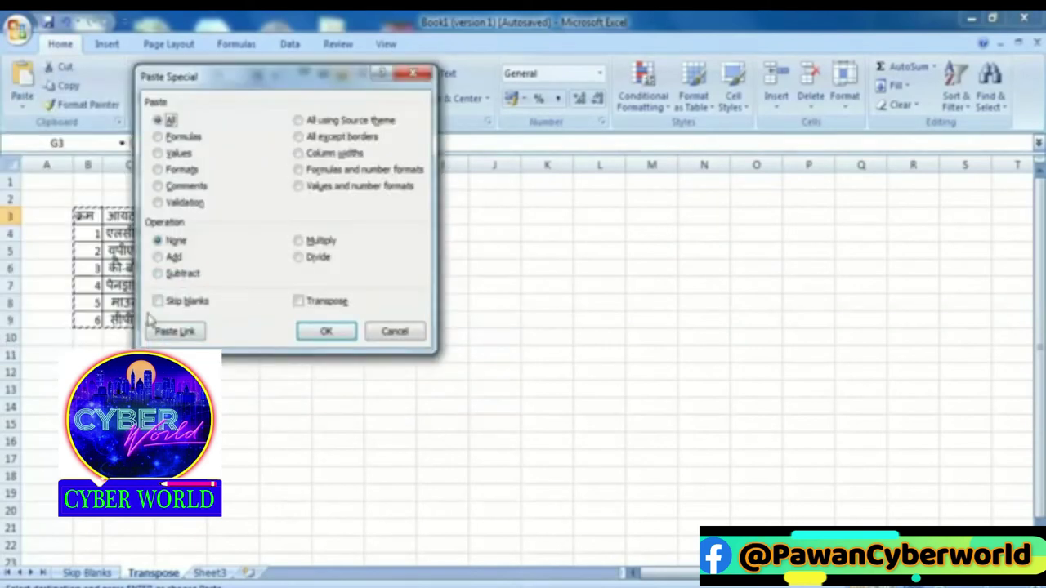
left_click(299, 302)
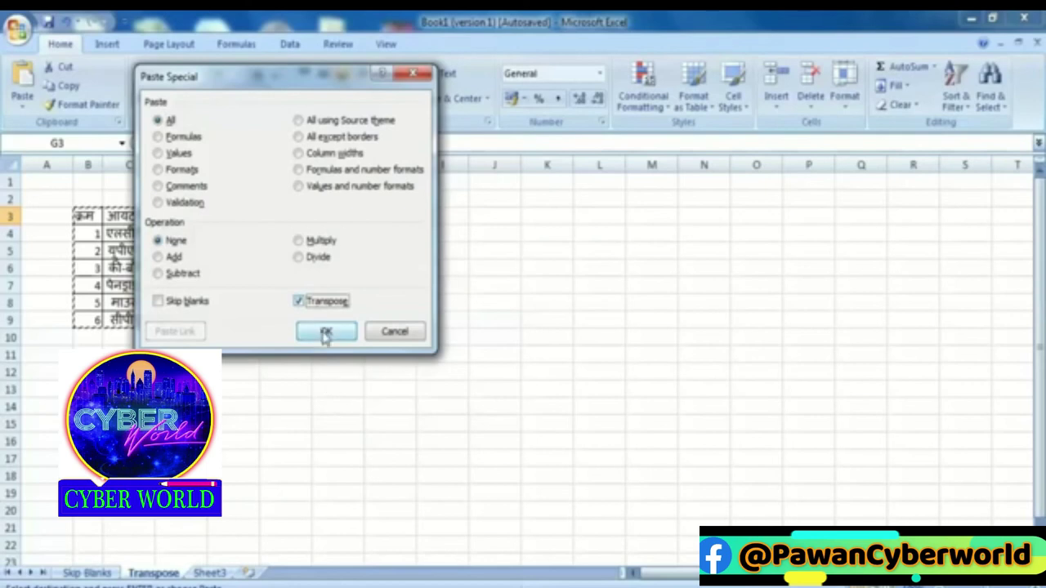
left_click_drag(309, 80, 399, 299)
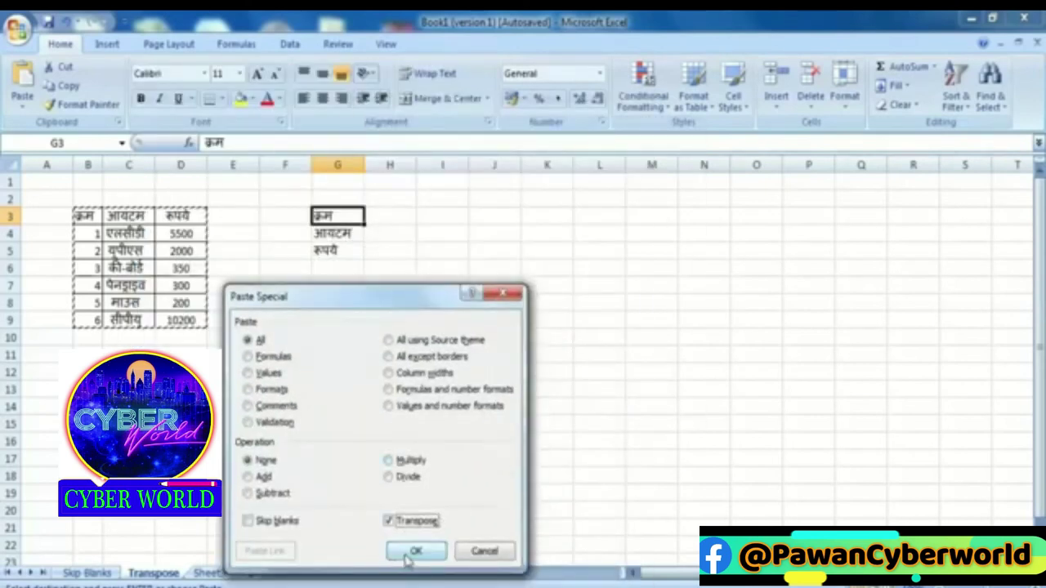
left_click(415, 551)
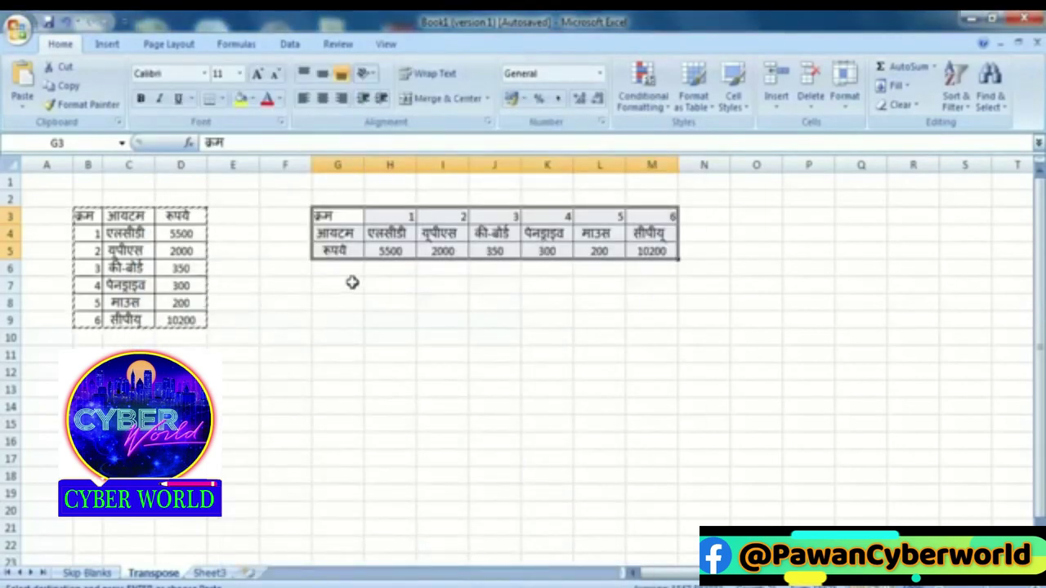
Copy the item column C3:C9.
left_click(306, 317)
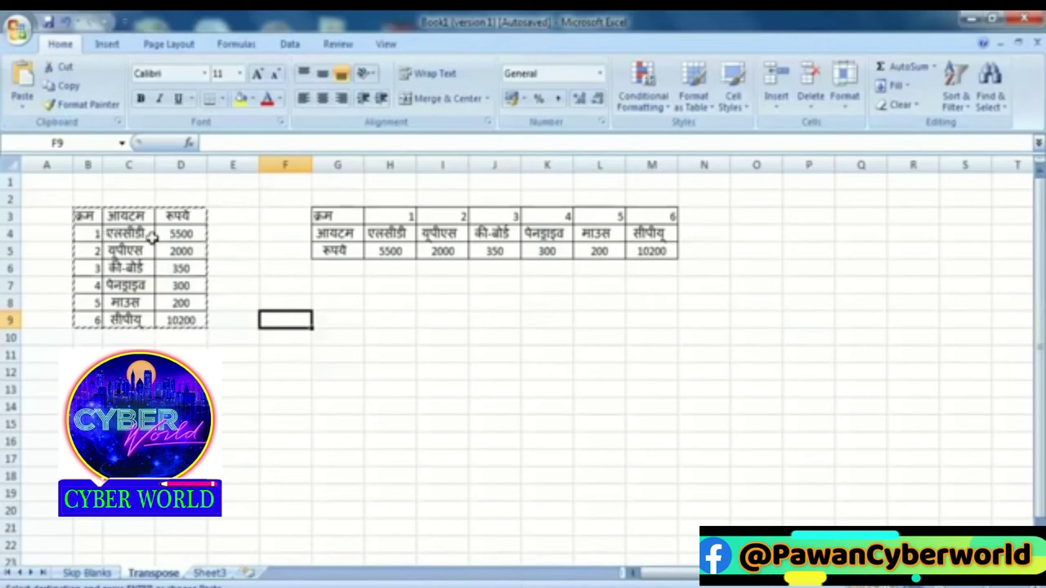
left_click_drag(85, 217, 262, 329)
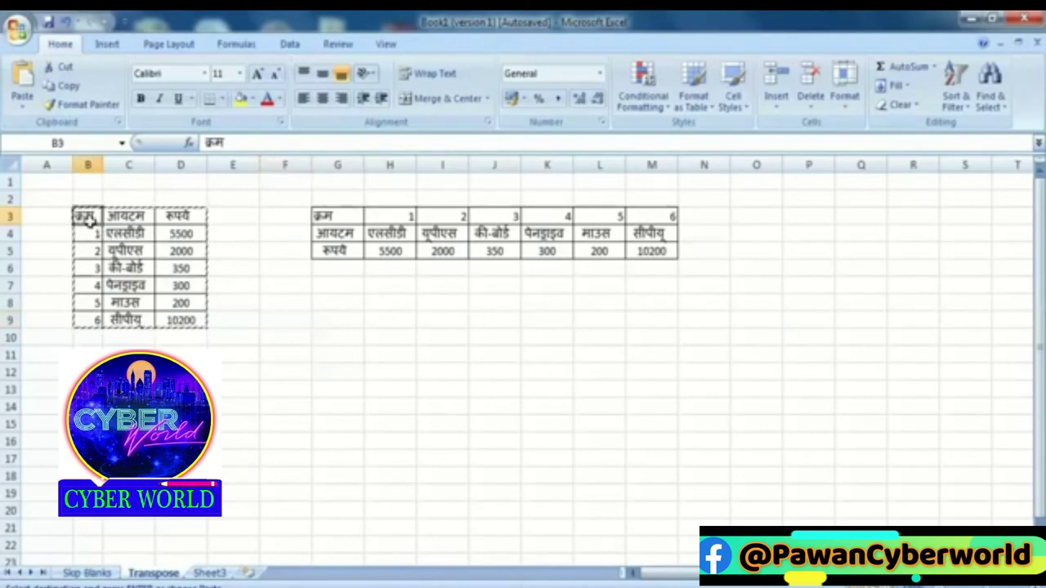
left_click(214, 334)
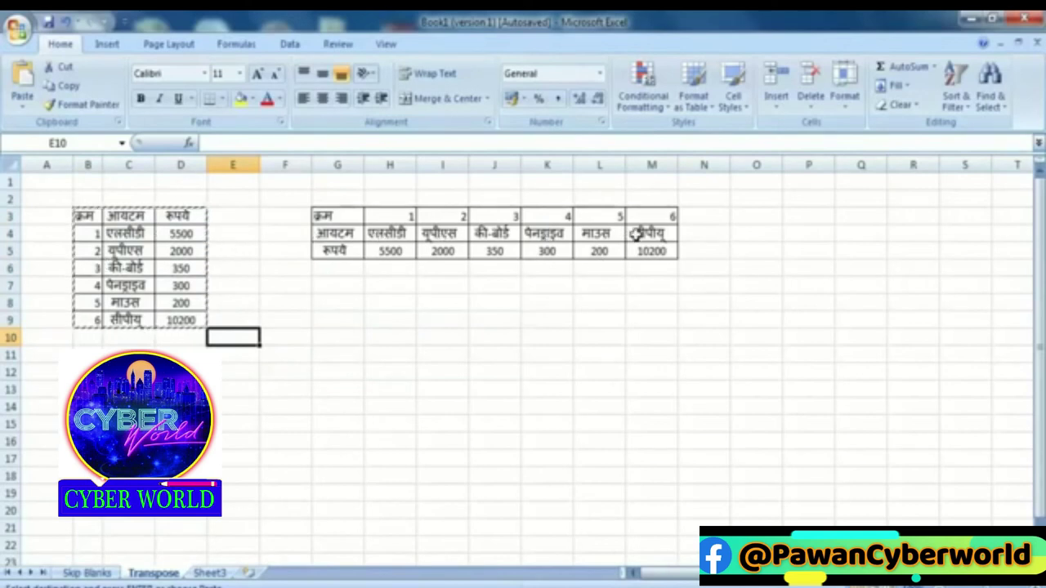
left_click_drag(129, 216, 128, 335)
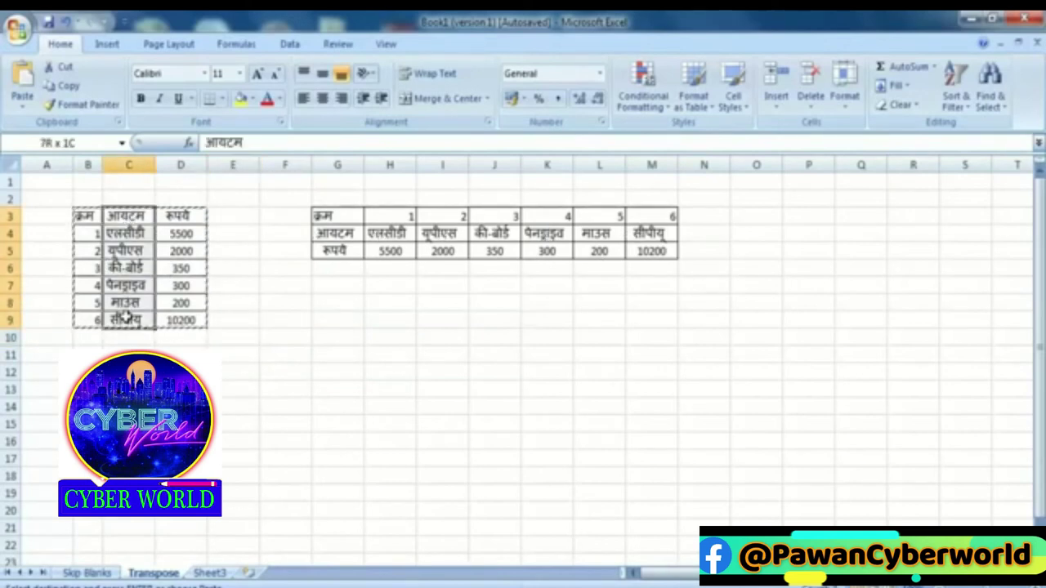
right_click(126, 244)
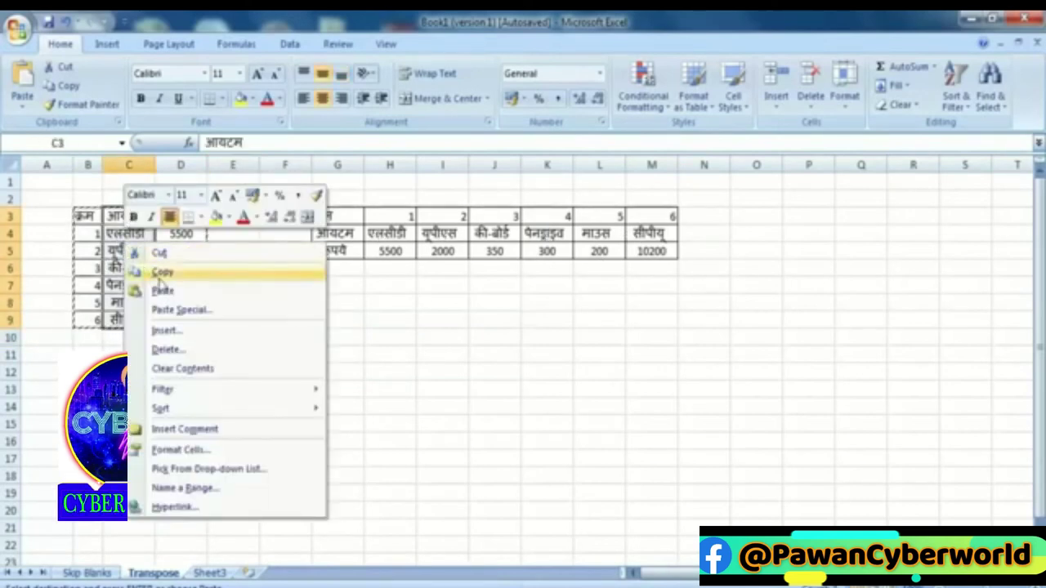
left_click(221, 274)
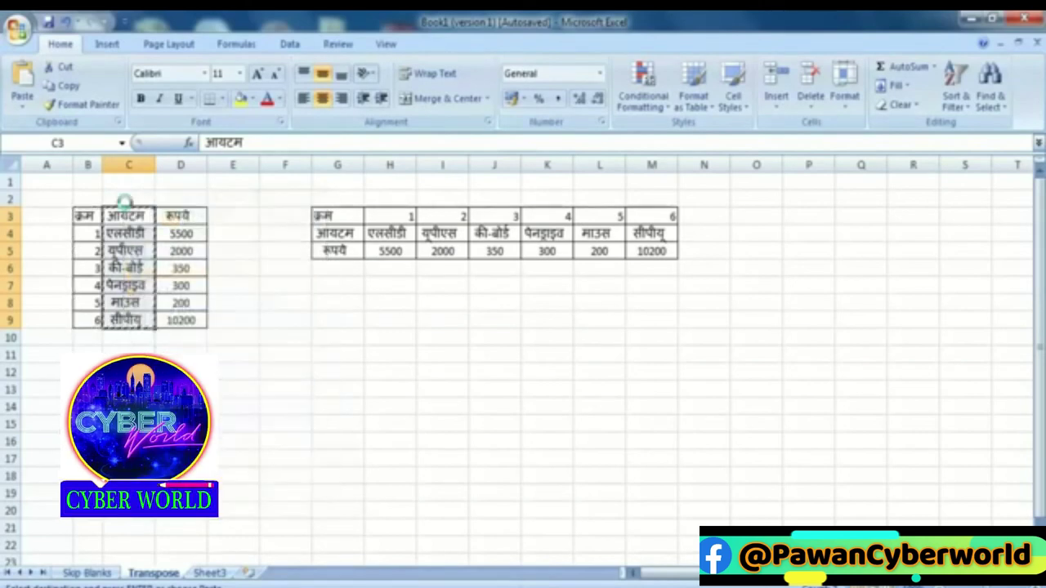
Paste it transposed at G7, so आयटम through सीपीयू run across G7:M7.
right_click(345, 288)
left_click(392, 357)
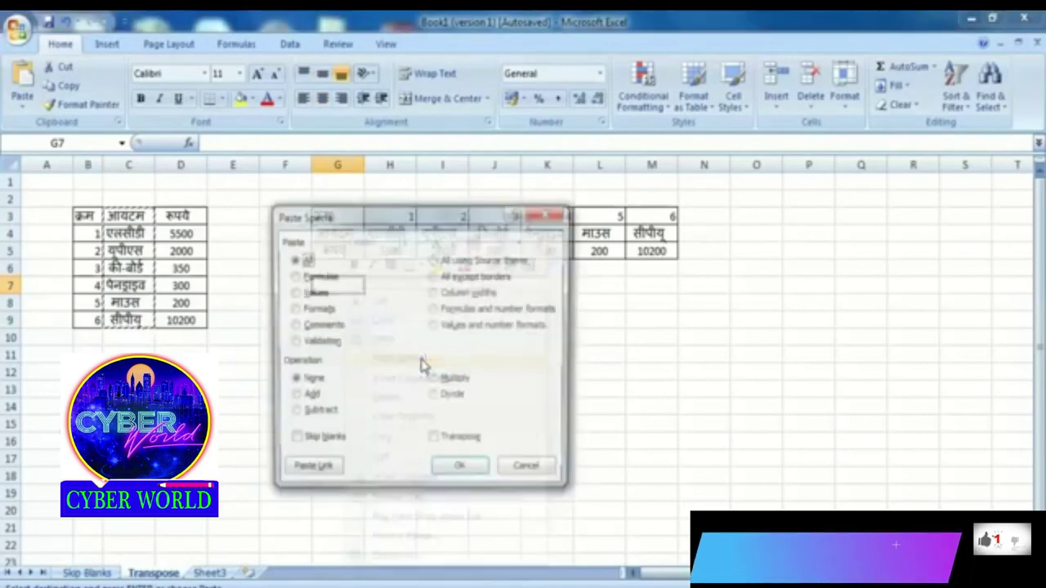
left_click(433, 440)
left_click(460, 473)
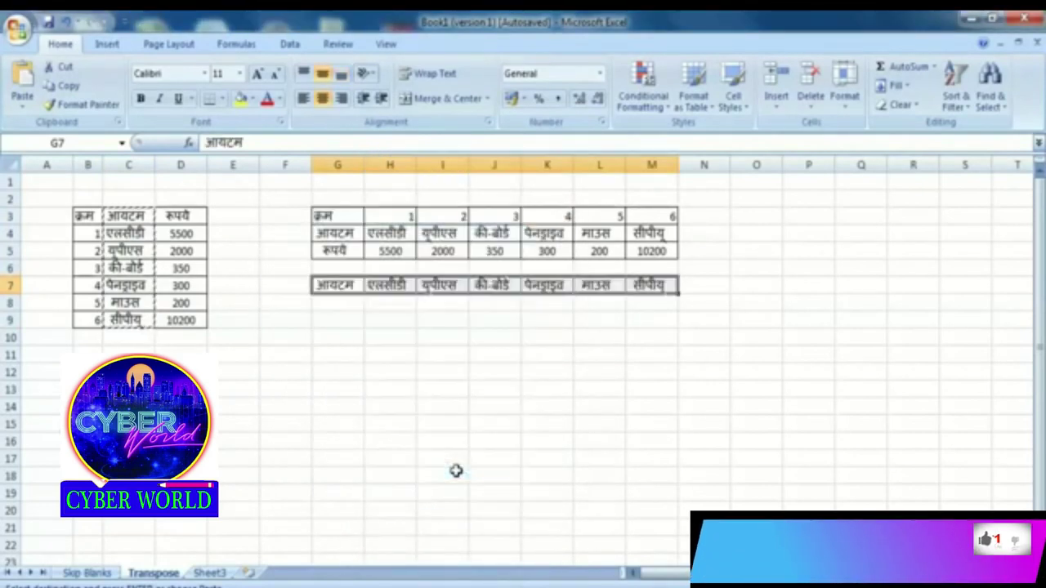
left_click(319, 303)
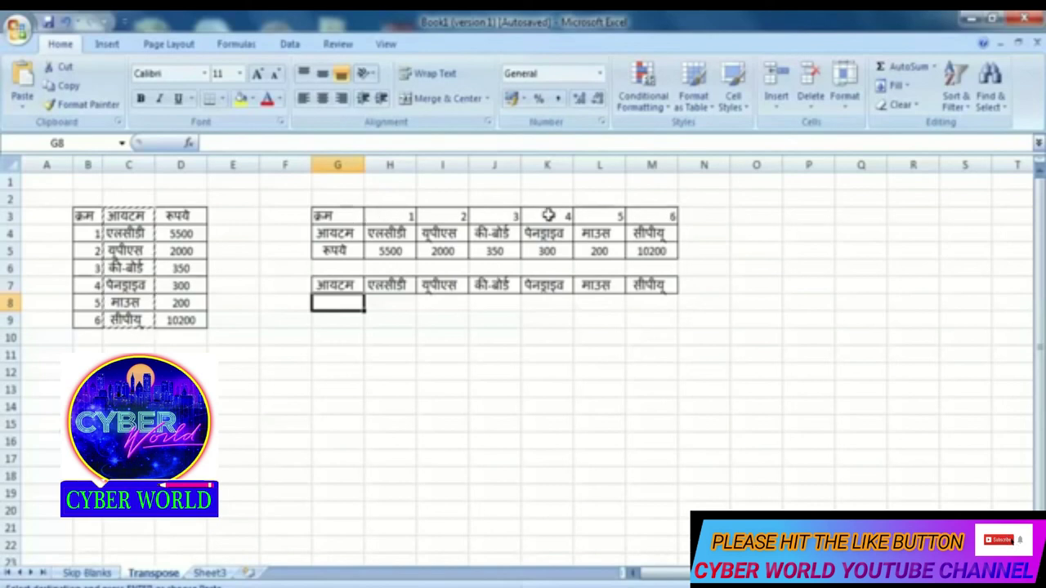
Copy G3:M5 and paste it transposed at G10, giving a vertical table in G10:I16.
left_click_drag(666, 216, 337, 250)
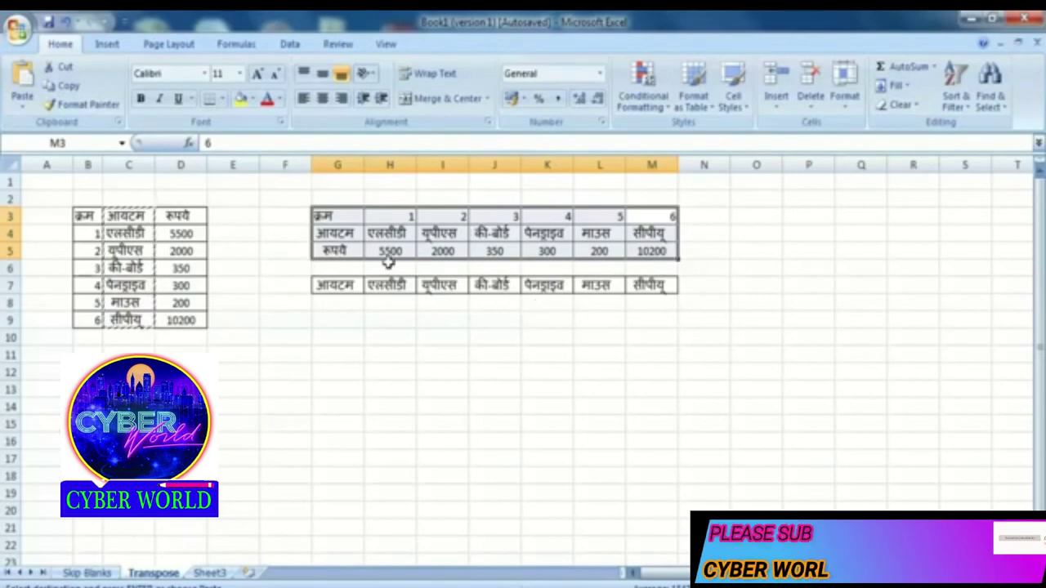
right_click(556, 217)
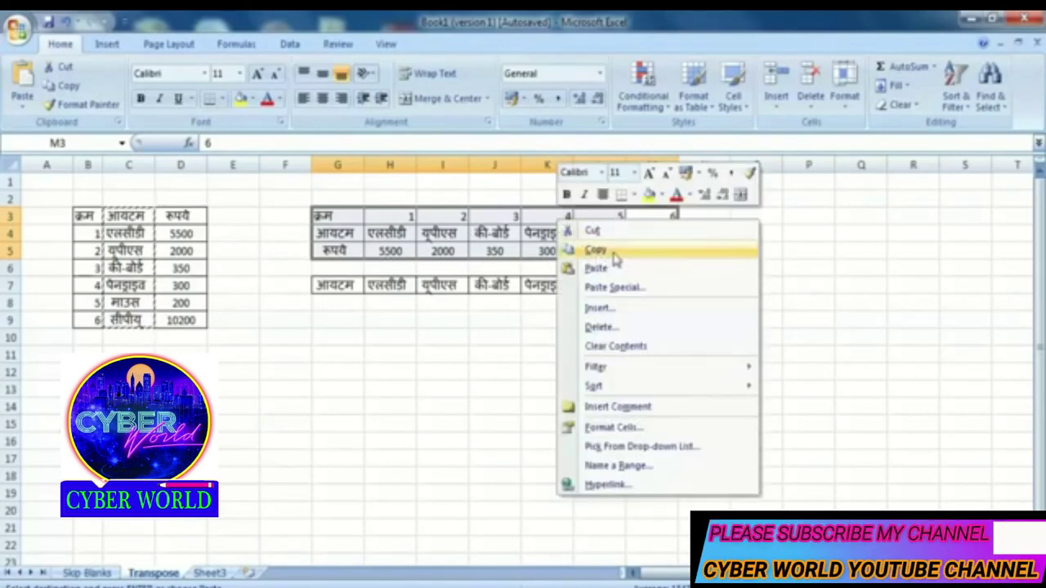
left_click(594, 252)
right_click(340, 339)
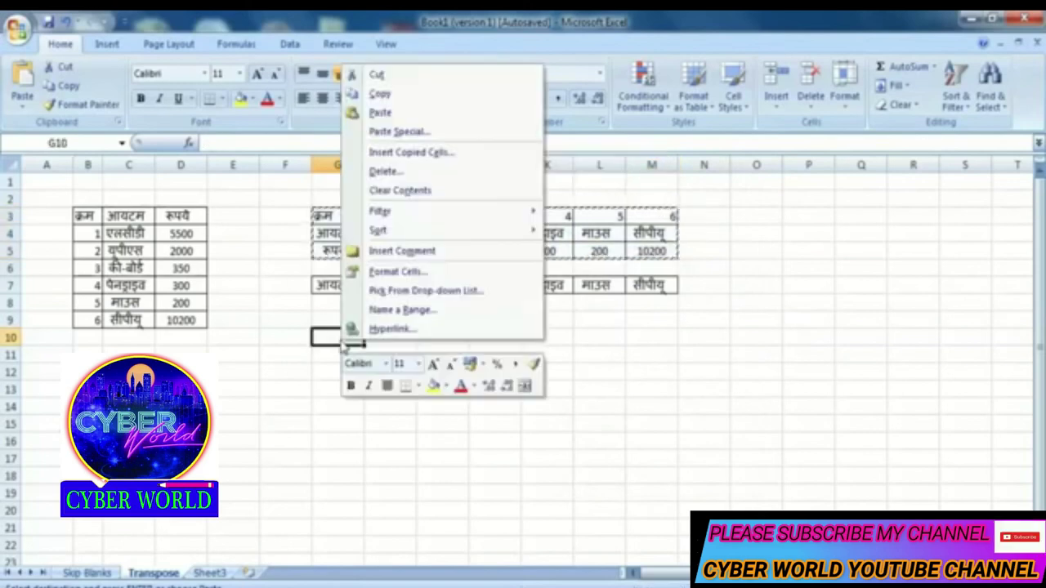
left_click(398, 131)
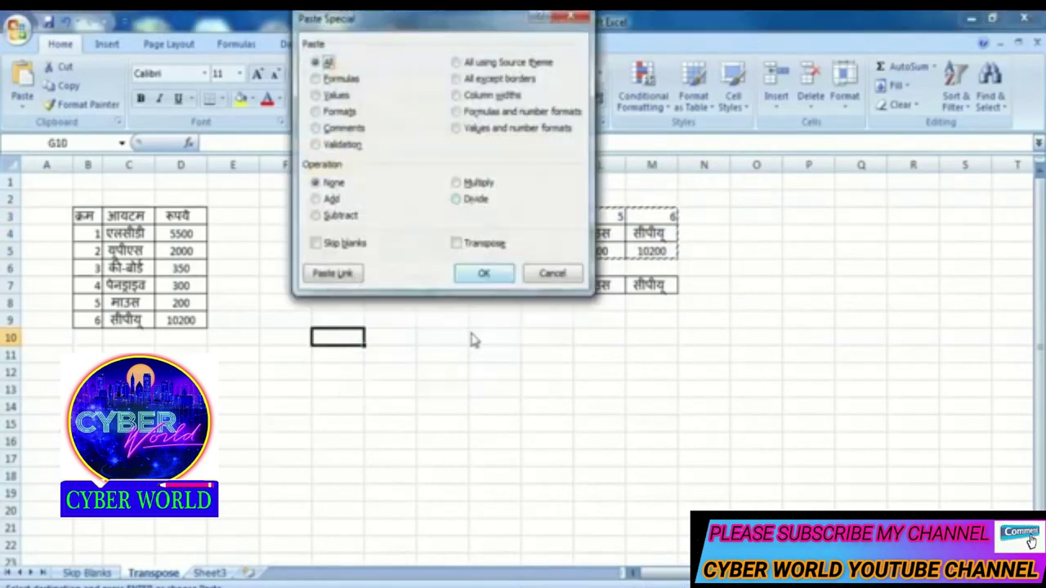
left_click(457, 243)
left_click(484, 275)
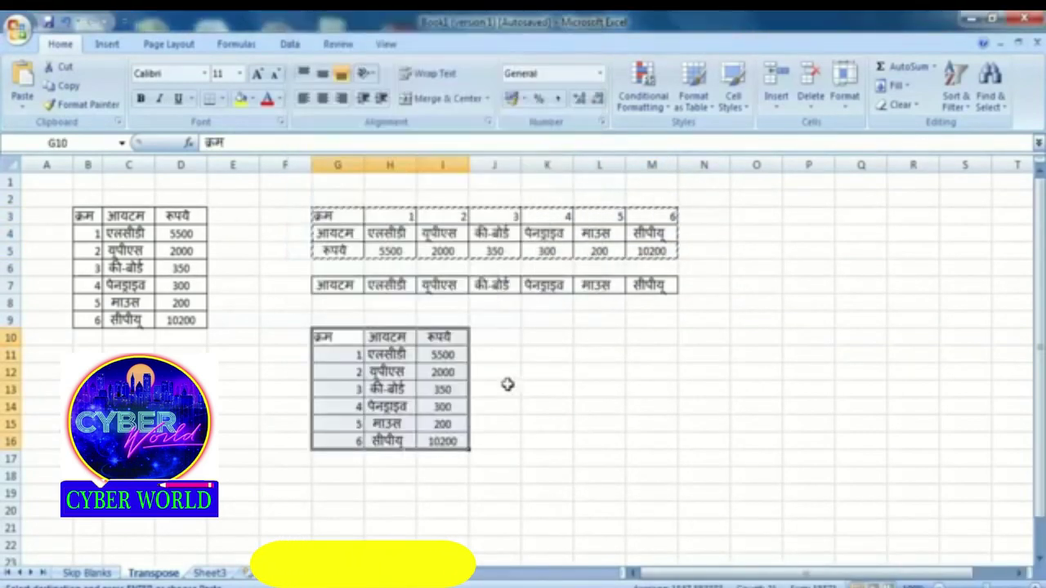
left_click(541, 441)
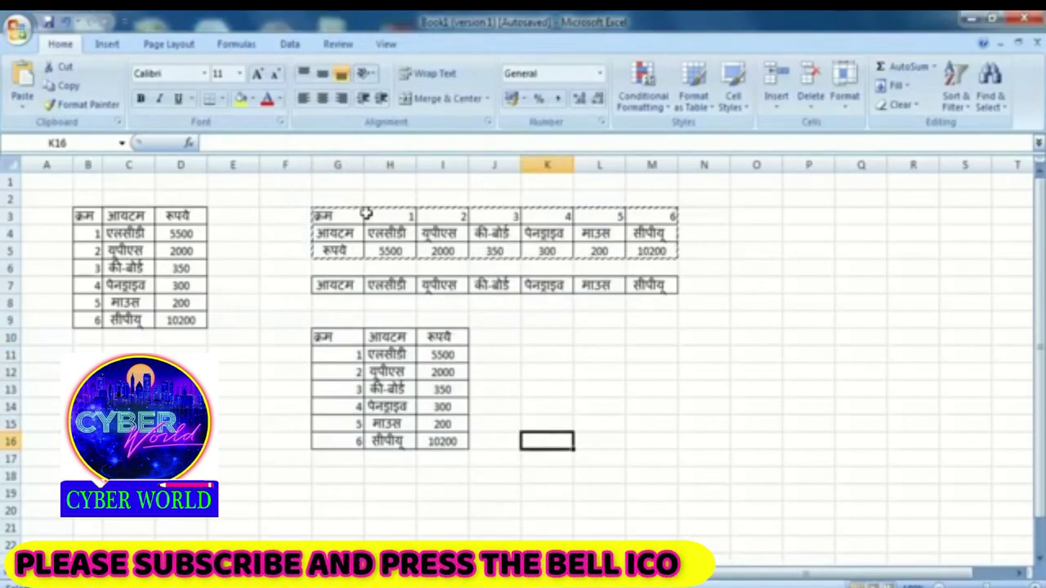